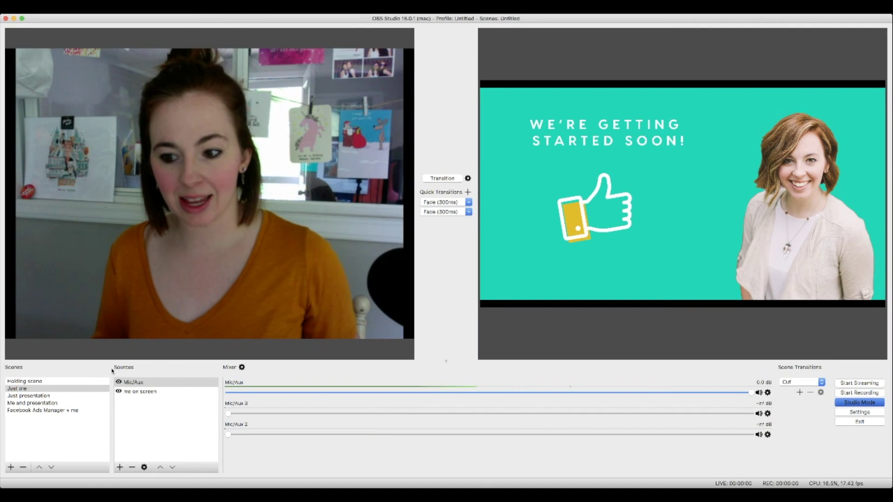
Step: Delete the Just presentation, Me and presentation, and Facebook Ads Manager + me scenes
{"action": "left_click", "coordinate": [24, 381]}
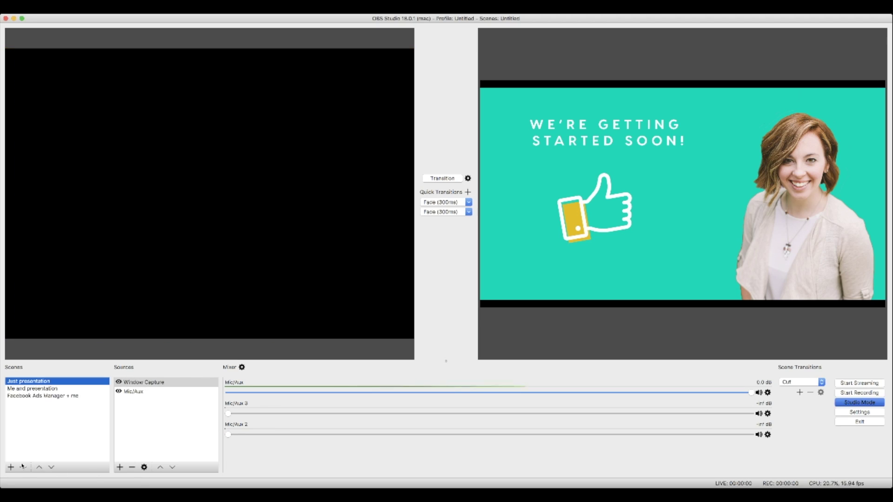
{"action": "left_click", "coordinate": [24, 468]}
{"action": "key", "text": "Return"}
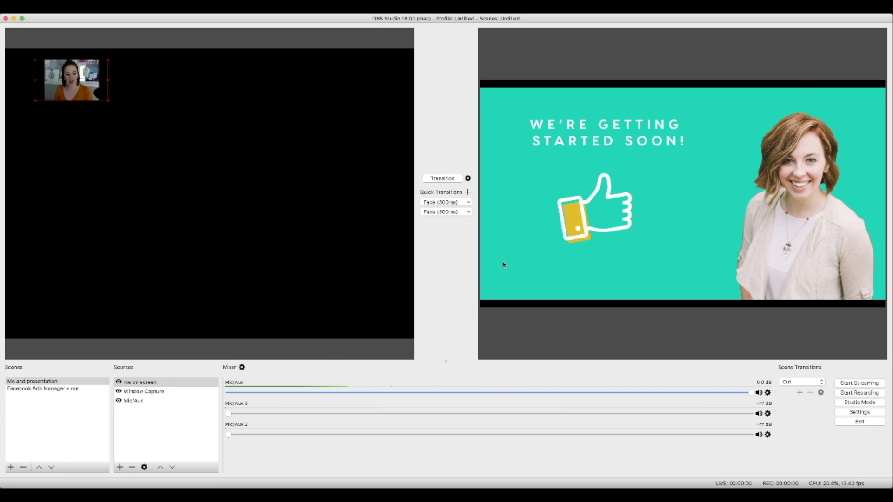
{"action": "left_click", "coordinate": [27, 467]}
{"action": "key", "text": "Return"}
{"action": "left_click", "coordinate": [27, 468]}
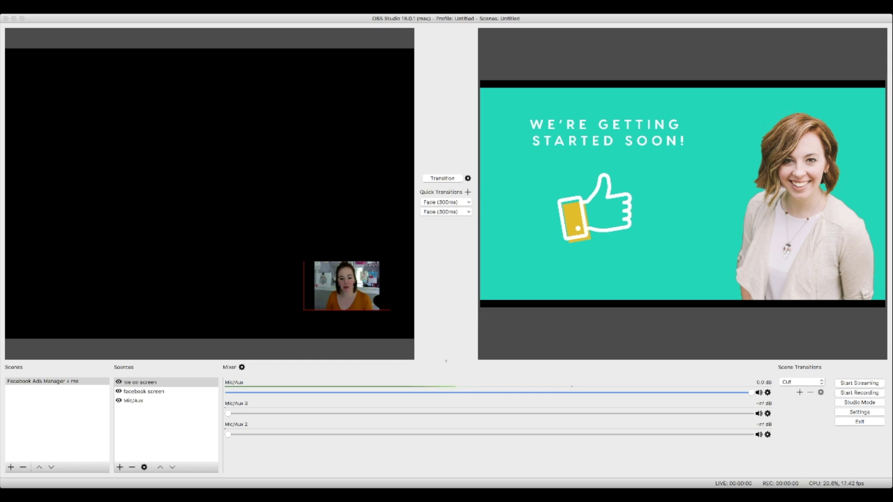
{"action": "key", "text": "Return"}
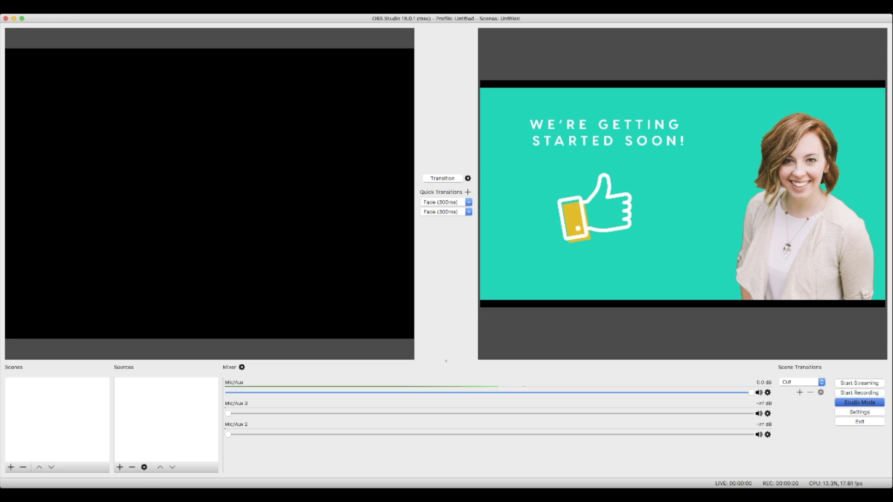
{"action": "left_click", "coordinate": [12, 467]}
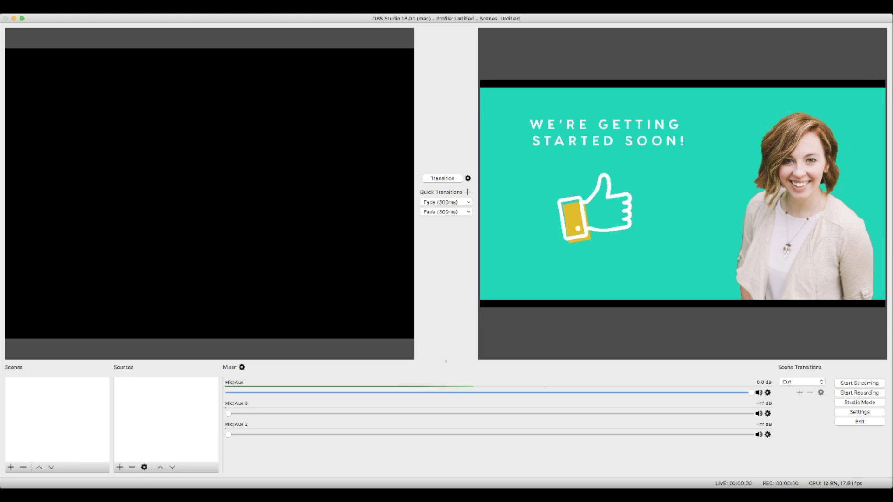
Step: Add a new scene named JUST ME to the Scenes list
{"action": "left_click", "coordinate": [11, 467]}
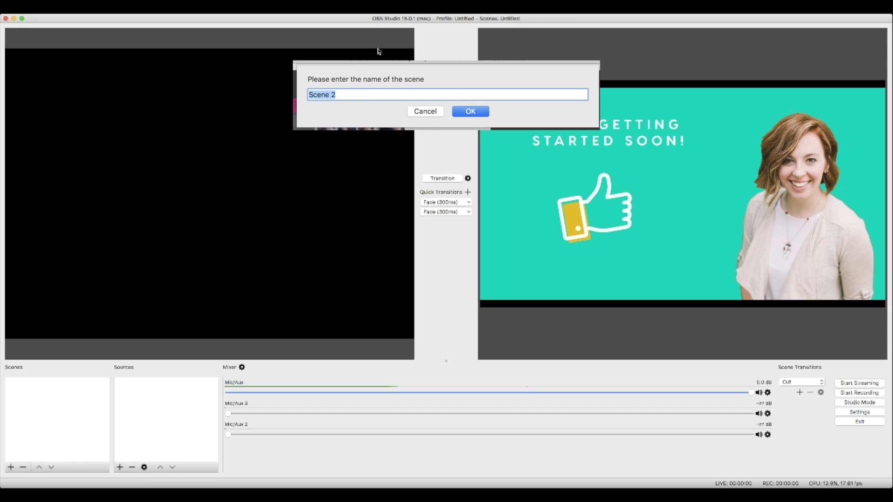
{"action": "type", "text": "JUST ME"}
{"action": "key", "text": "Return"}
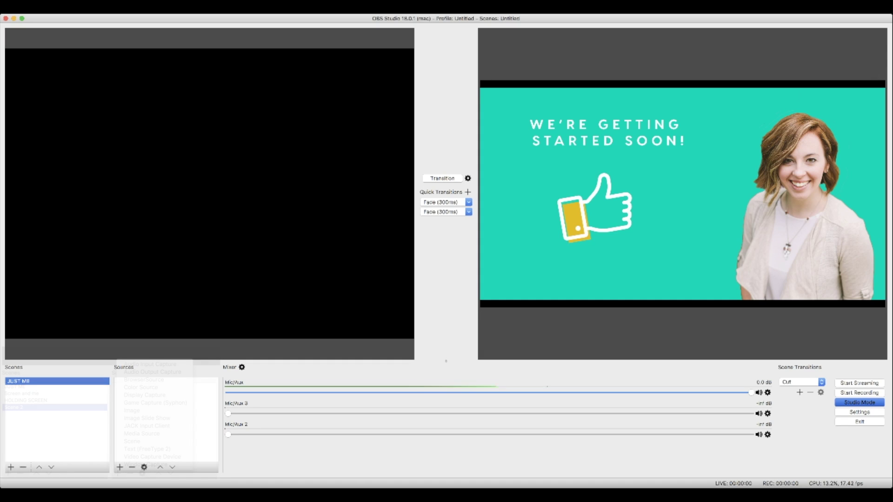
Step: Add a Web cam video capture source to JUST ME, stretch it full-canvas, and send it live
{"action": "left_click", "coordinate": [120, 467]}
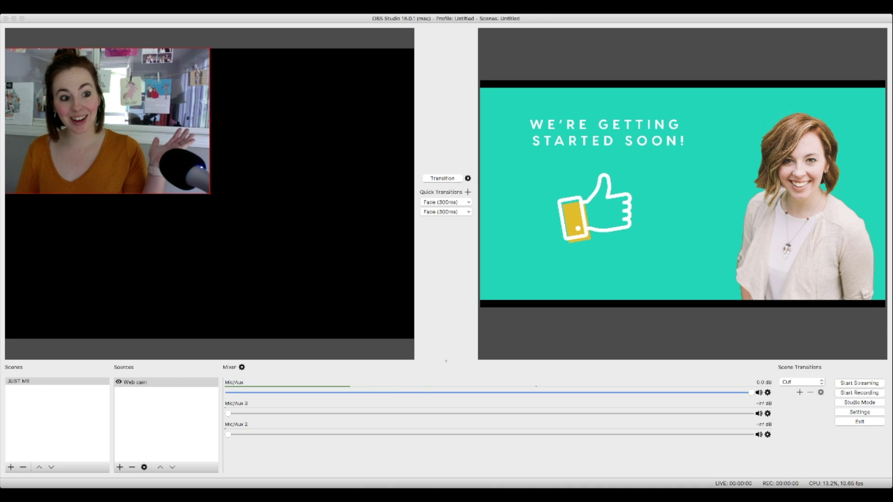
{"action": "left_click_drag", "start_coordinate": [211, 193], "coordinate": [418, 351]}
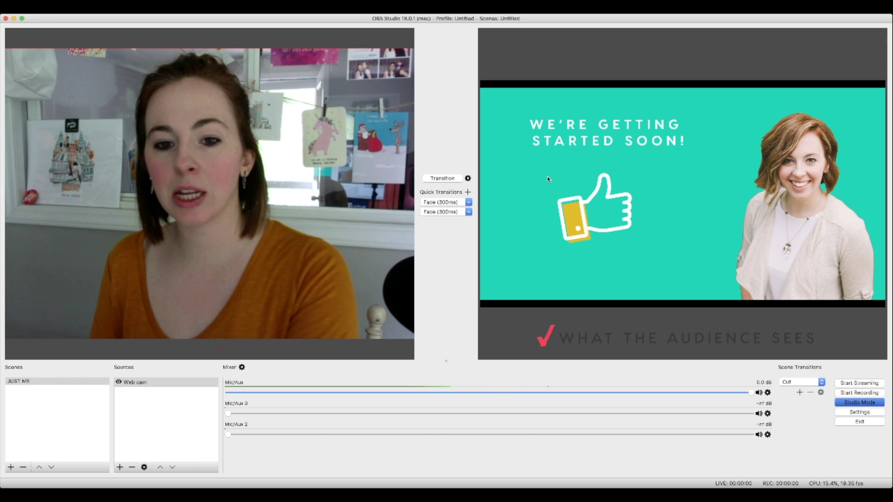
{"action": "left_click", "coordinate": [448, 178]}
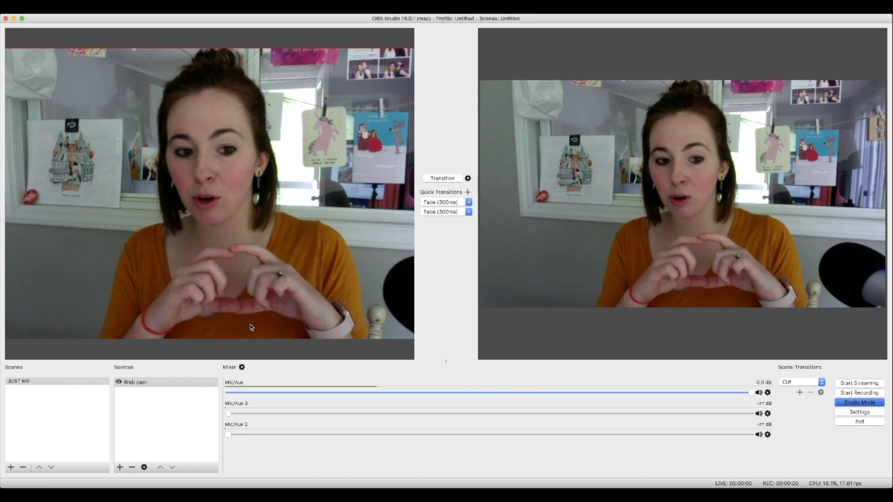
Step: Create a scene named Screen and me and select it for editing
{"action": "left_click", "coordinate": [10, 468]}
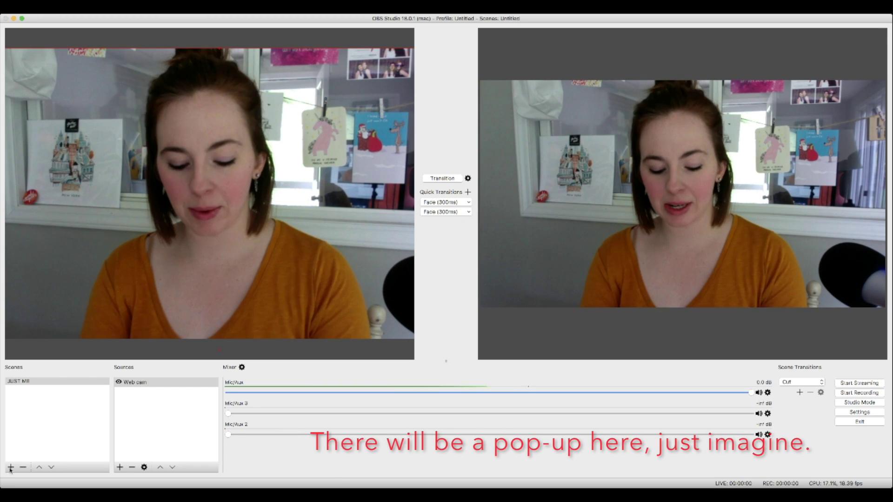
{"action": "key", "text": "Return"}
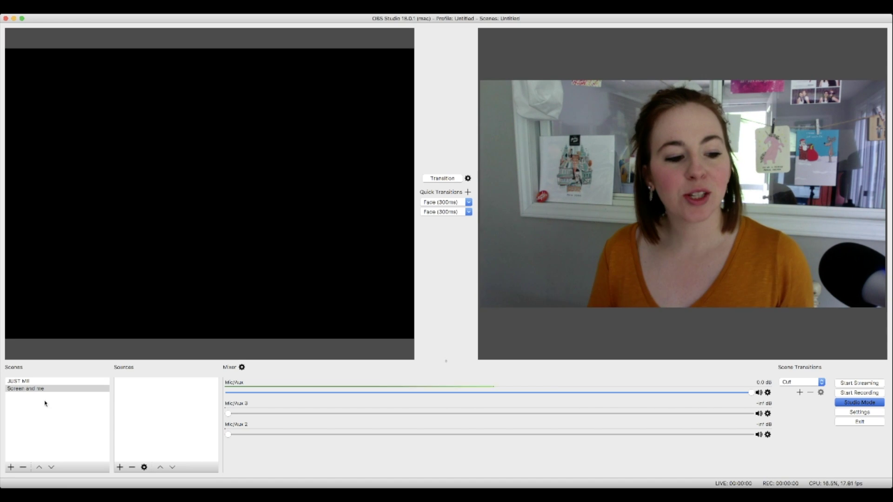
{"action": "left_click", "coordinate": [25, 390]}
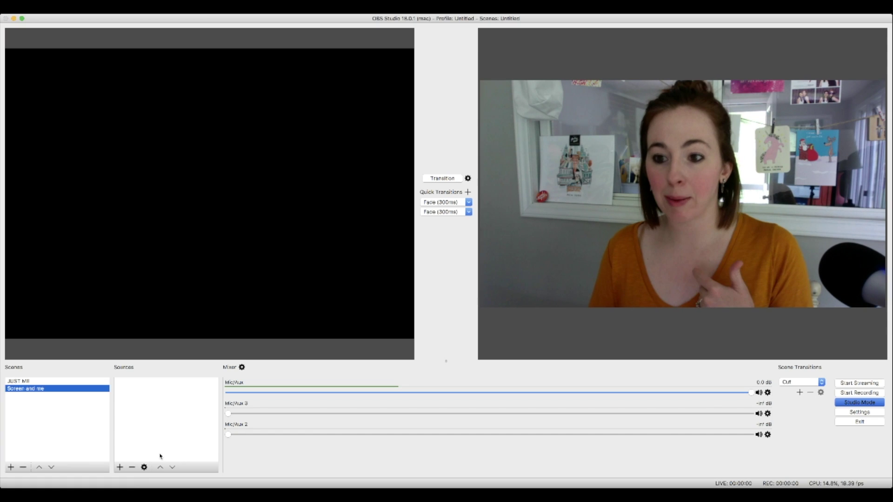
{"action": "key", "text": "super+Tab"}
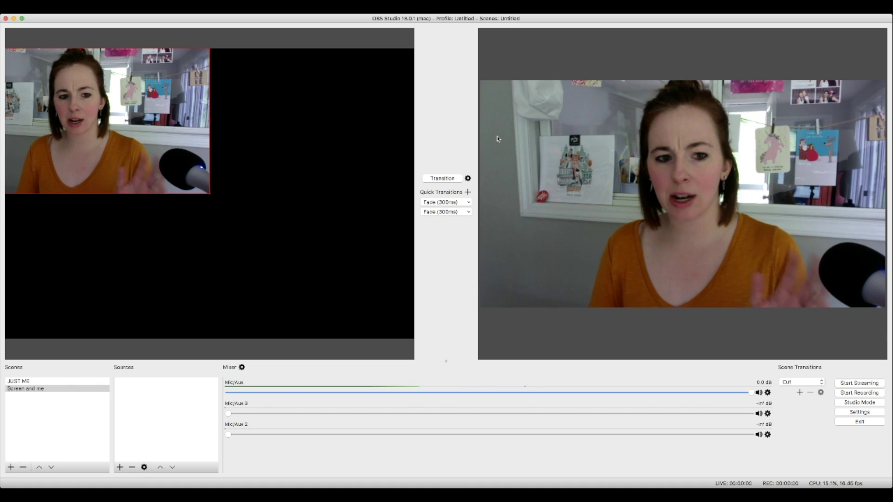
Step: Add the existing Web cam as a small top-right box, then add a my screen capture
{"action": "left_click", "coordinate": [209, 198]}
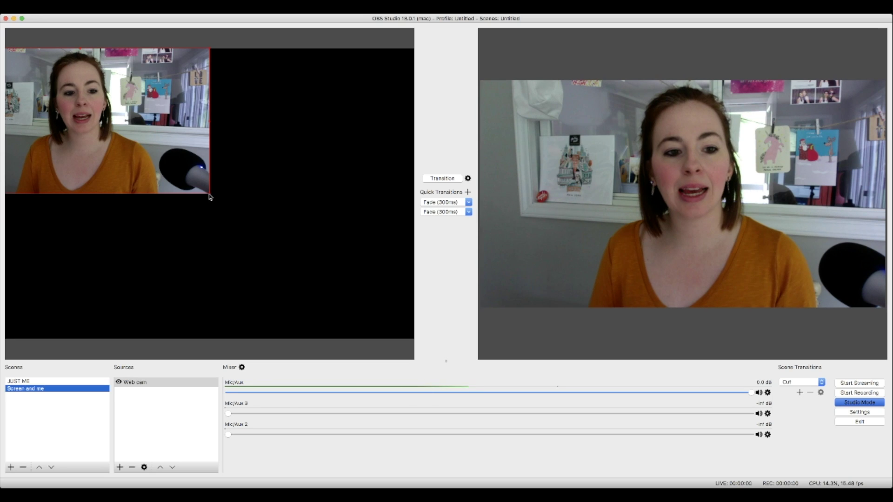
{"action": "left_click_drag", "start_coordinate": [210, 197], "coordinate": [346, 115]}
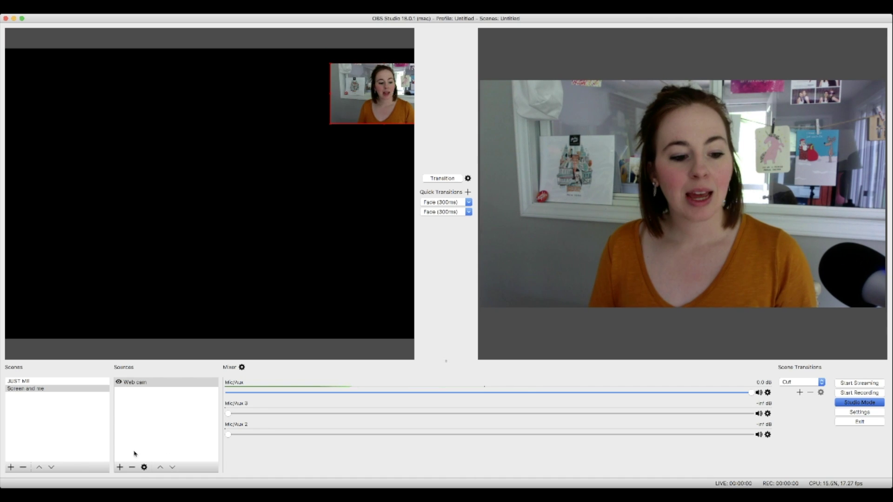
{"action": "left_click", "coordinate": [142, 386]}
{"action": "left_click", "coordinate": [138, 398]}
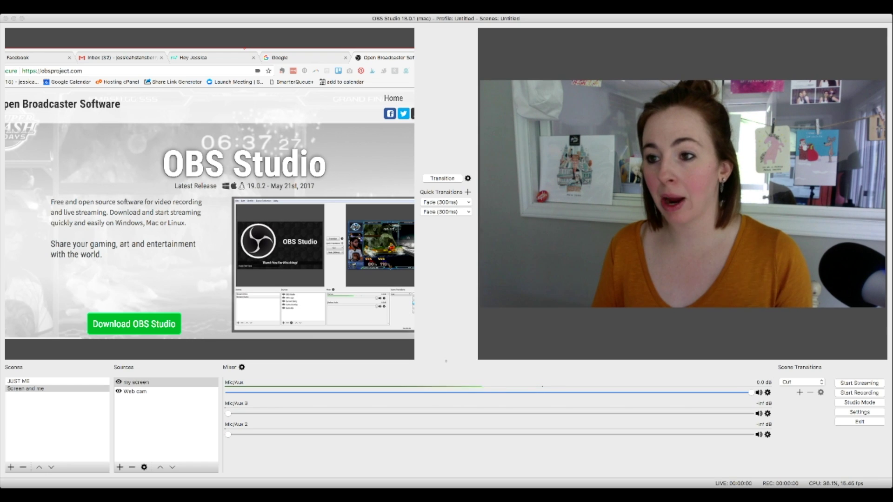
Step: Accept the my screen capture settings and move Web cam above my screen in Sources
{"action": "key", "text": "super+Tab"}
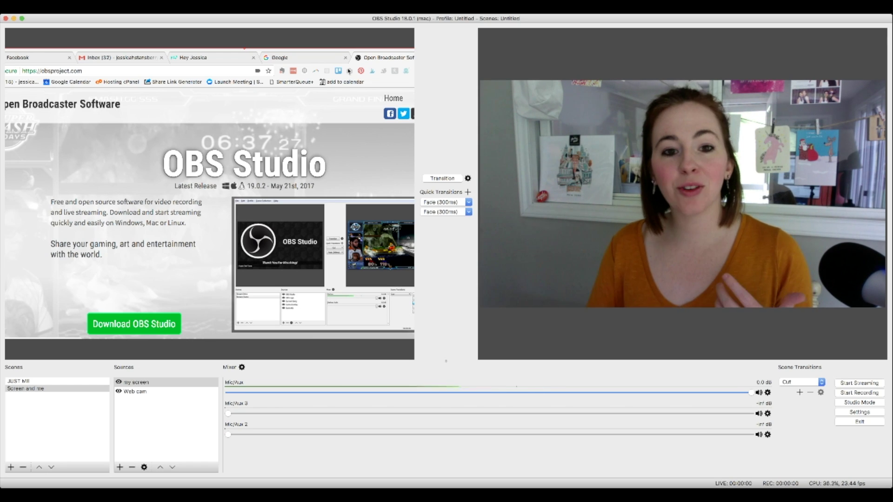
{"action": "left_click", "coordinate": [136, 391]}
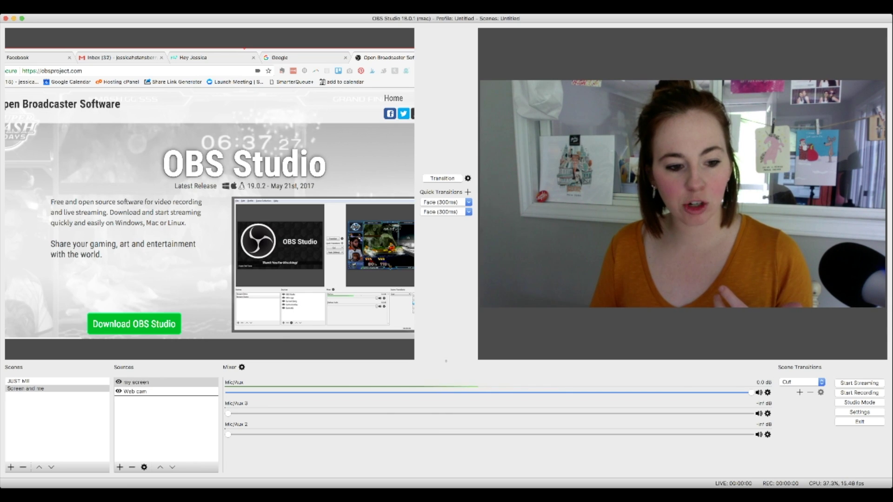
{"action": "left_click_drag", "start_coordinate": [137, 382], "coordinate": [140, 396]}
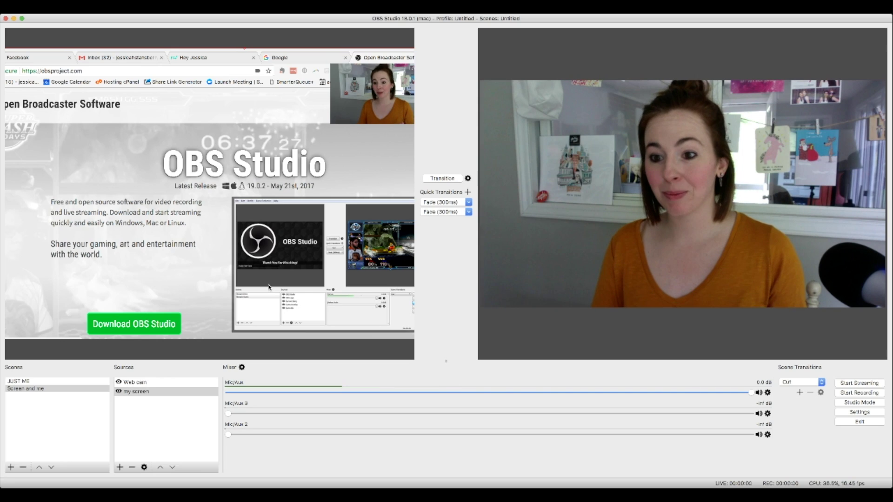
Step: Nudge the webcam inset higher and reorder Web cam below, then back above, my screen
{"action": "left_click", "coordinate": [134, 380]}
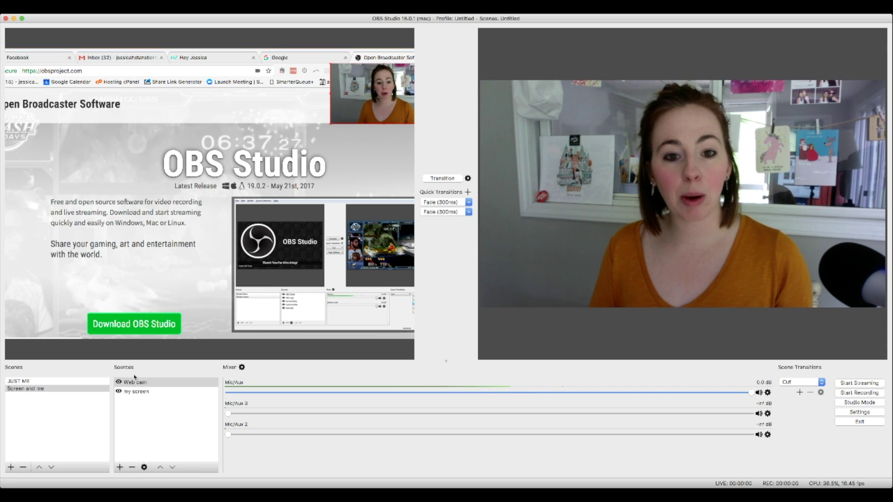
{"action": "mouse_move", "coordinate": [384, 101]}
{"action": "left_mouse_down"}
{"action": "mouse_move", "coordinate": [382, 84]}
{"action": "mouse_move", "coordinate": [372, 103]}
{"action": "left_mouse_up"}
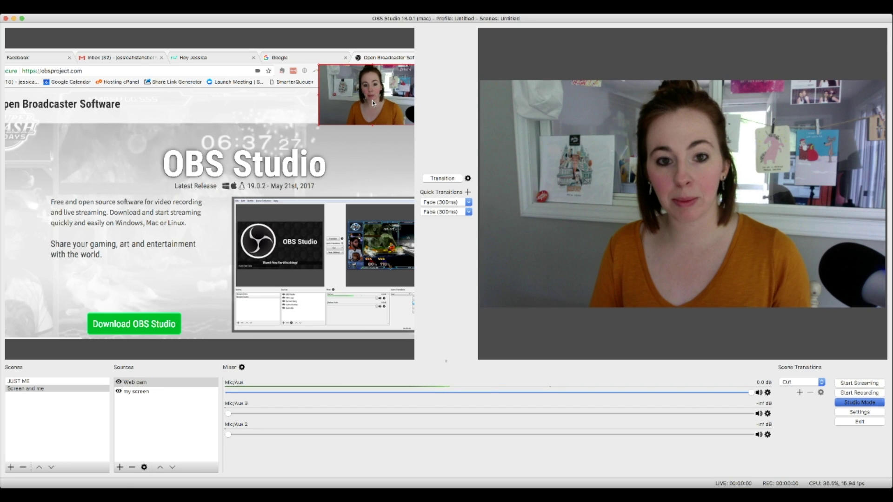
{"action": "left_click", "coordinate": [137, 385]}
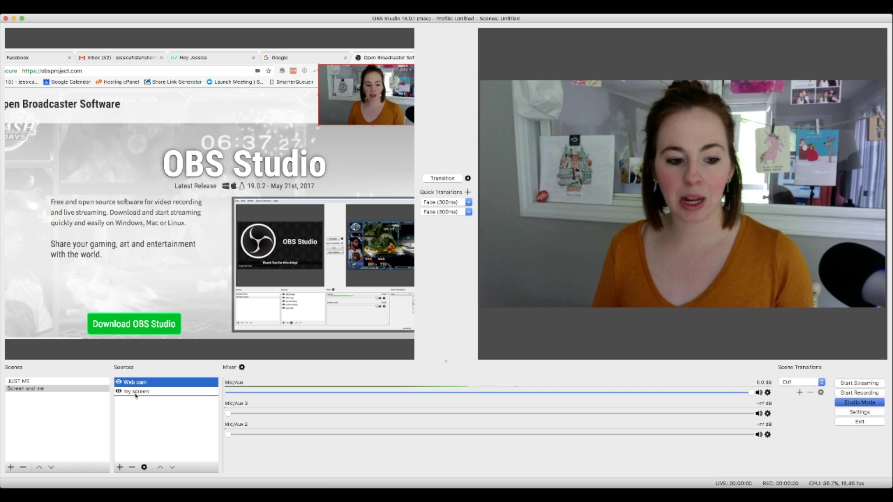
{"action": "left_click_drag", "start_coordinate": [137, 386], "coordinate": [136, 396]}
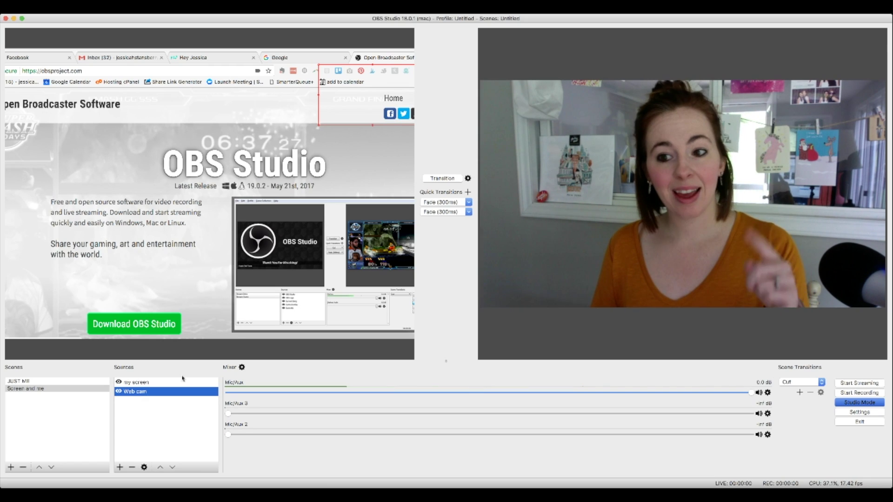
{"action": "left_click", "coordinate": [139, 384]}
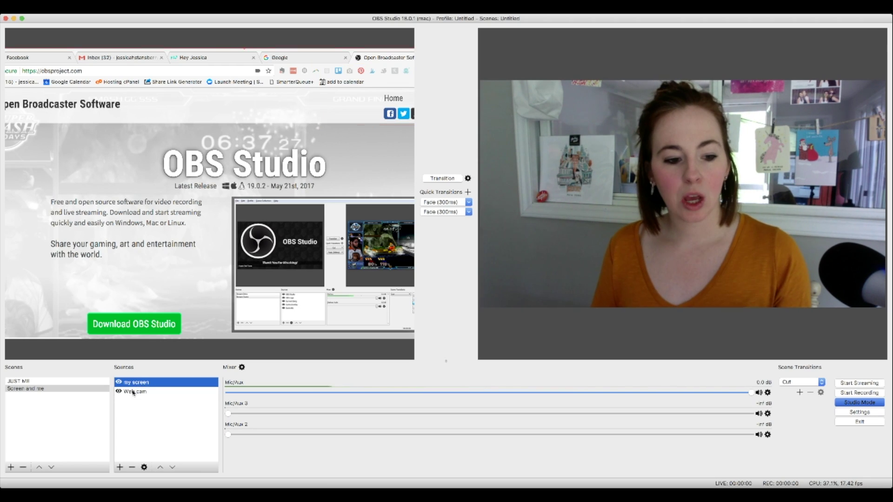
{"action": "left_click", "coordinate": [133, 393]}
{"action": "left_click_drag", "start_coordinate": [135, 391], "coordinate": [141, 382]}
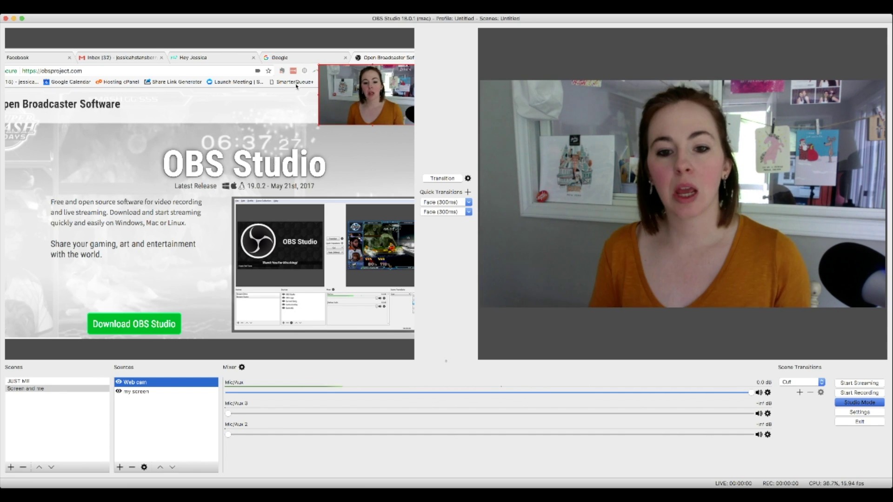
Step: Preview Screen and me and JUST ME, transition JUST ME live, then Screen and me
{"action": "left_click", "coordinate": [446, 180]}
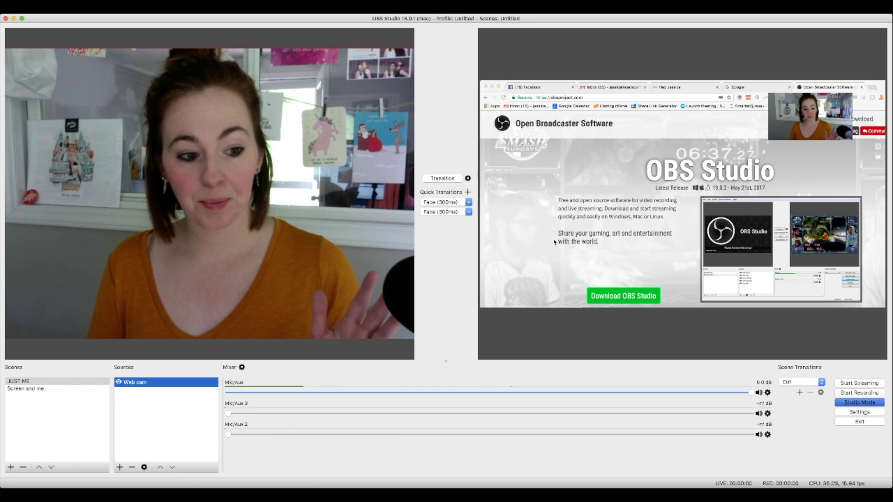
{"action": "left_click", "coordinate": [47, 388]}
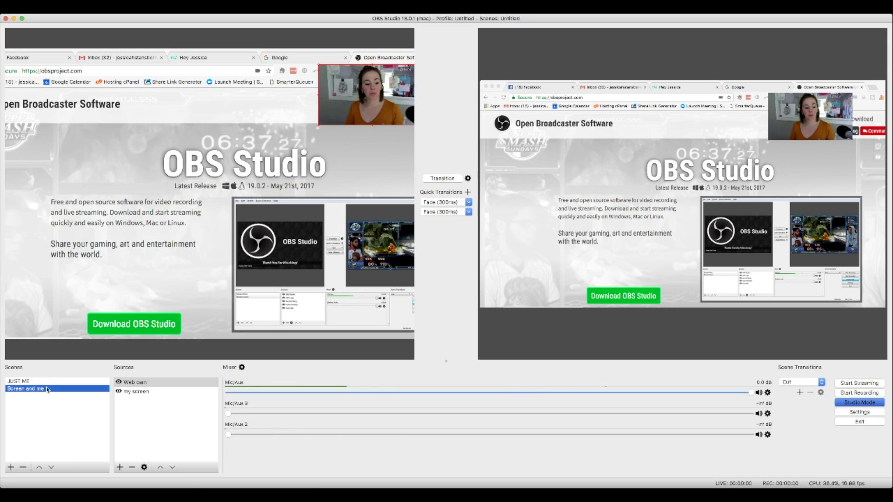
{"action": "key", "text": "Up"}
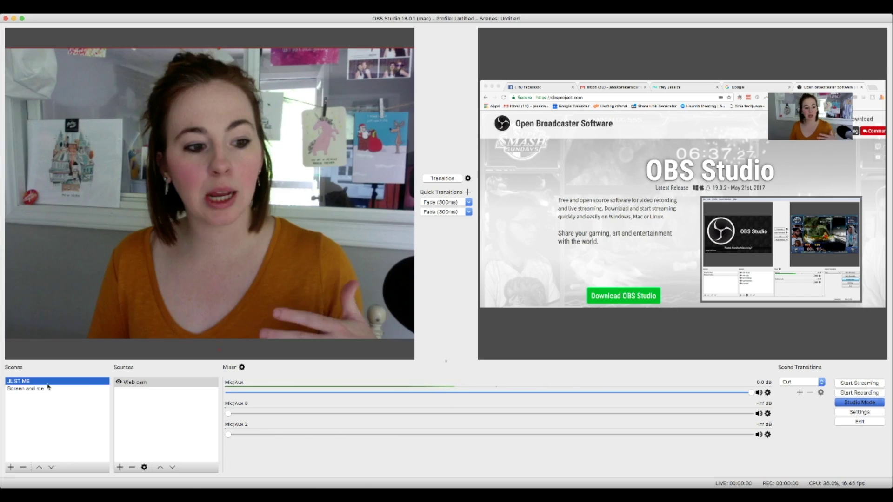
{"action": "key", "text": "Down"}
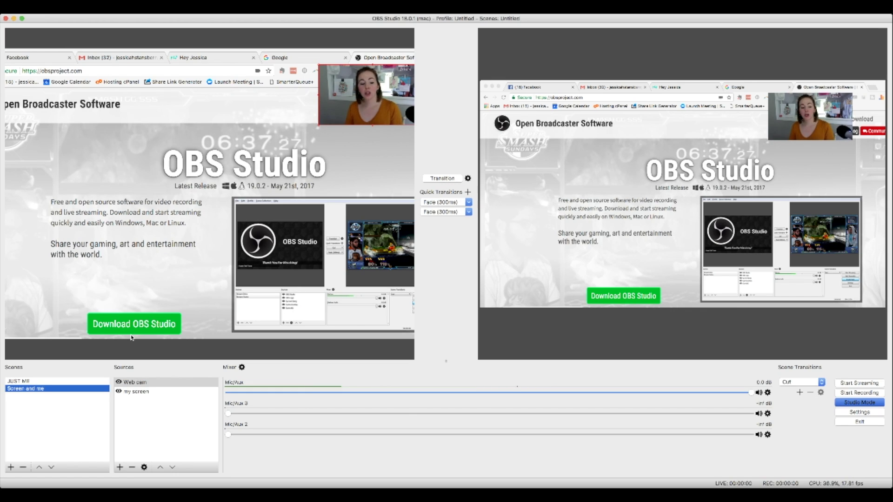
{"action": "left_click", "coordinate": [40, 382]}
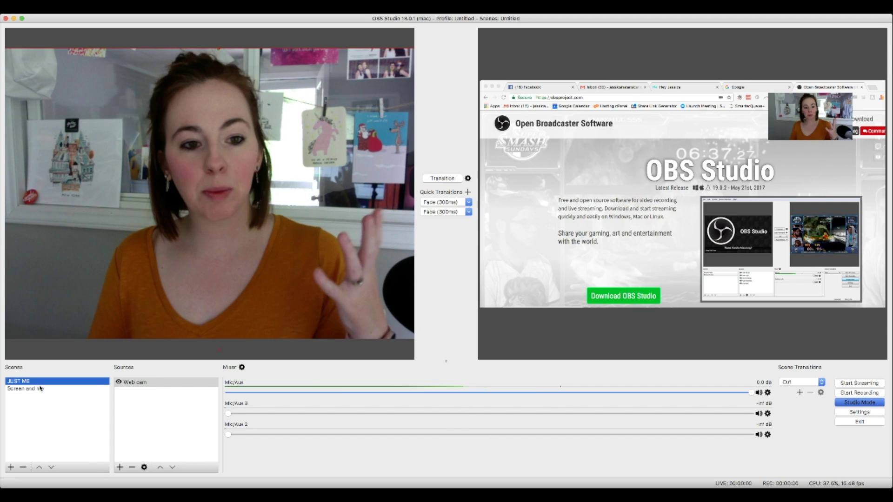
{"action": "left_click", "coordinate": [442, 178]}
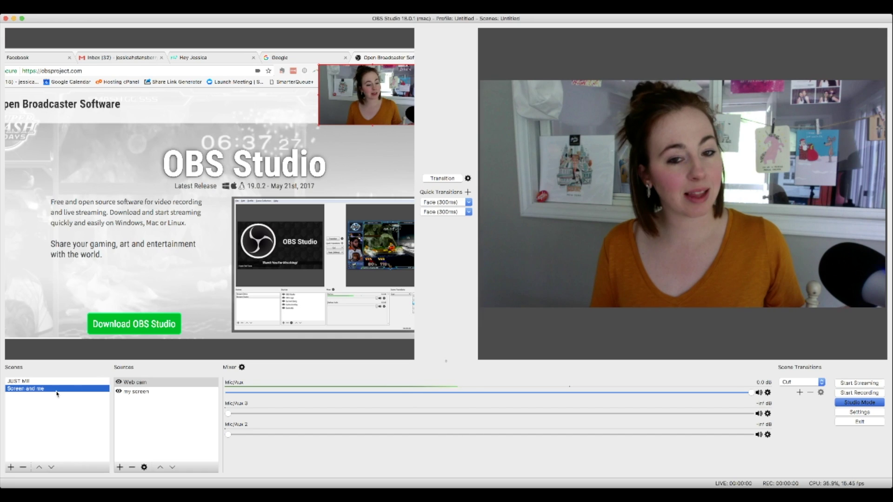
{"action": "left_click", "coordinate": [451, 181]}
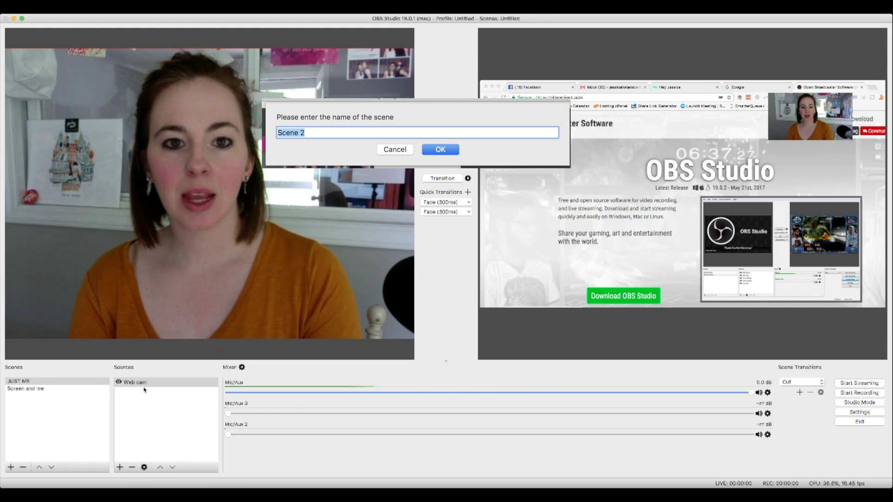
Step: Create the HOLDING SCREEN scene and return to previewing Screen and me
{"action": "key", "text": "Return"}
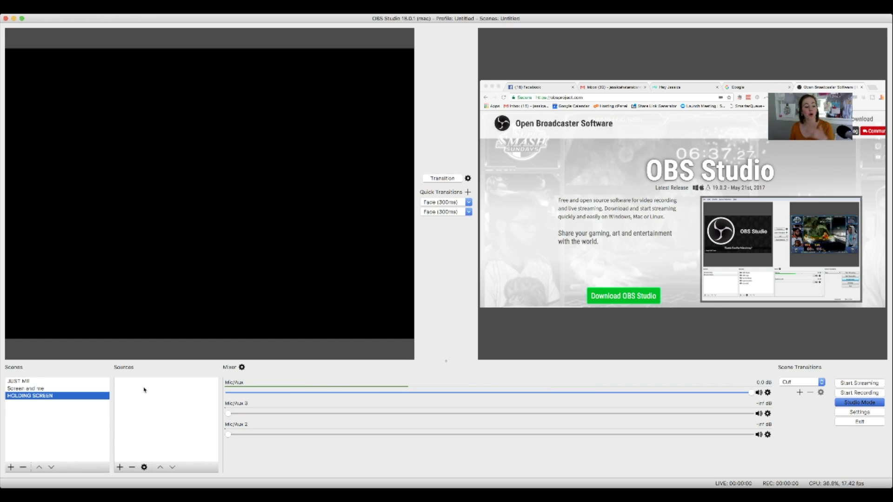
{"action": "left_click", "coordinate": [42, 389]}
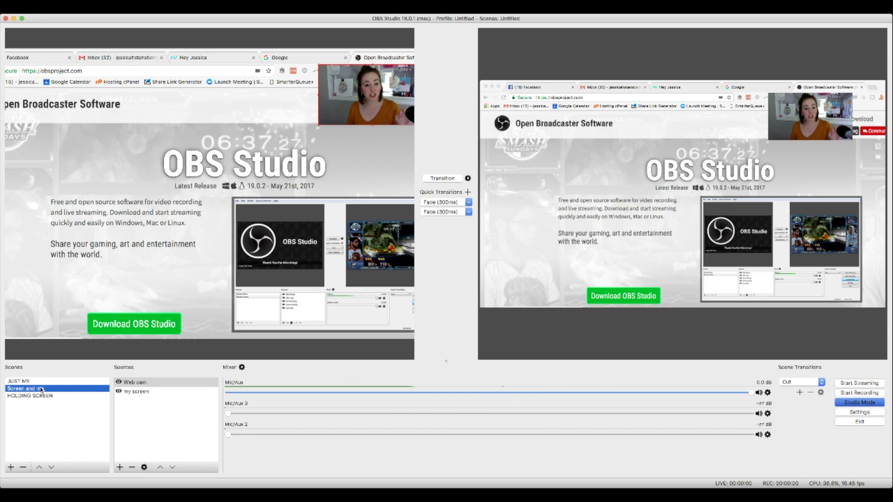
Step: Add a Mic/Aux audio input capture source to the JUST ME scene
{"action": "left_click", "coordinate": [25, 382]}
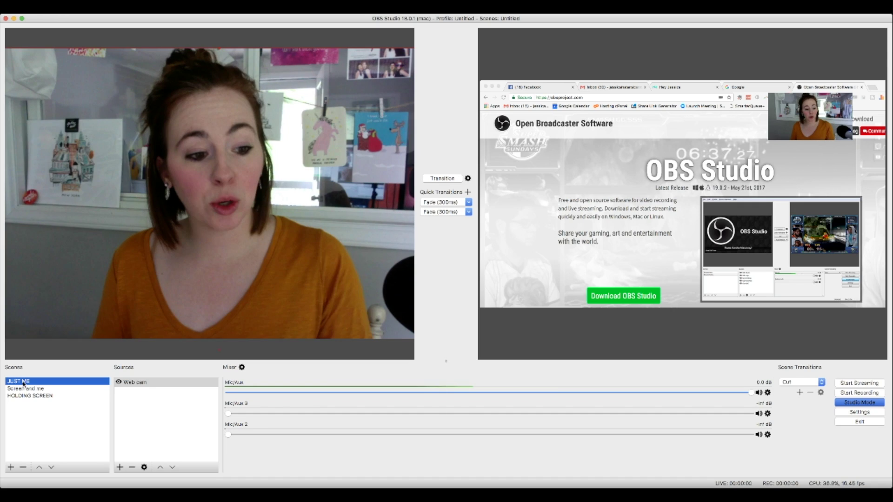
{"action": "left_click", "coordinate": [25, 389]}
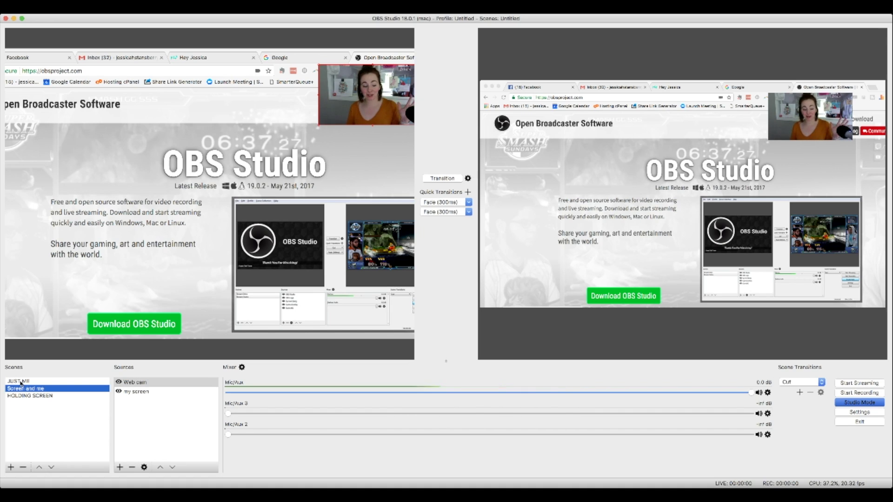
{"action": "left_click", "coordinate": [33, 382]}
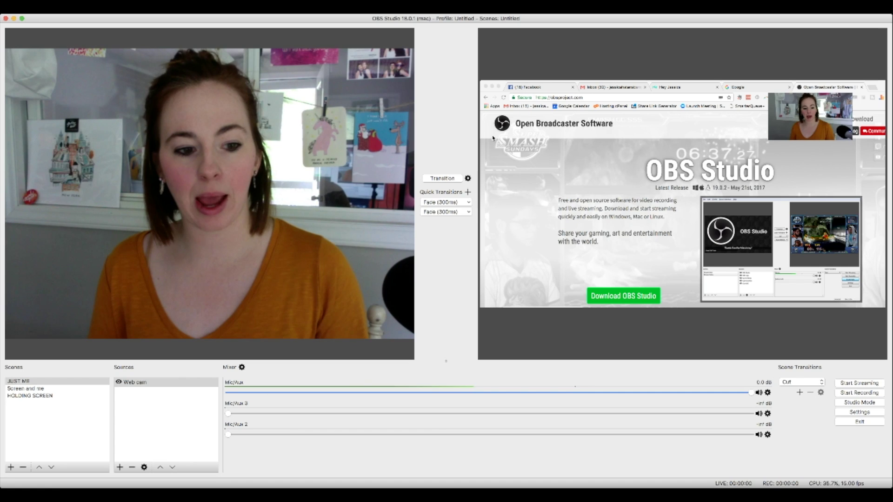
{"action": "key", "text": "Return"}
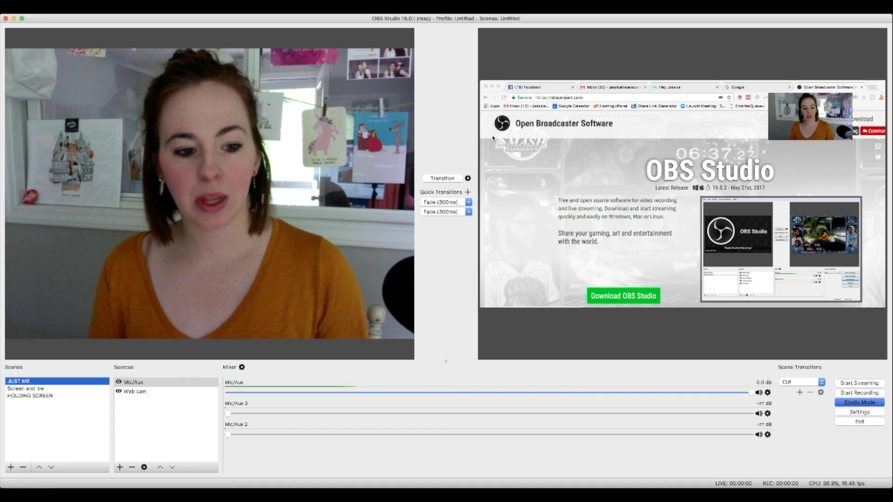
Step: Add the Mic/Aux audio source to Screen and me too, then select HOLDING SCREEN
{"action": "left_click", "coordinate": [38, 389]}
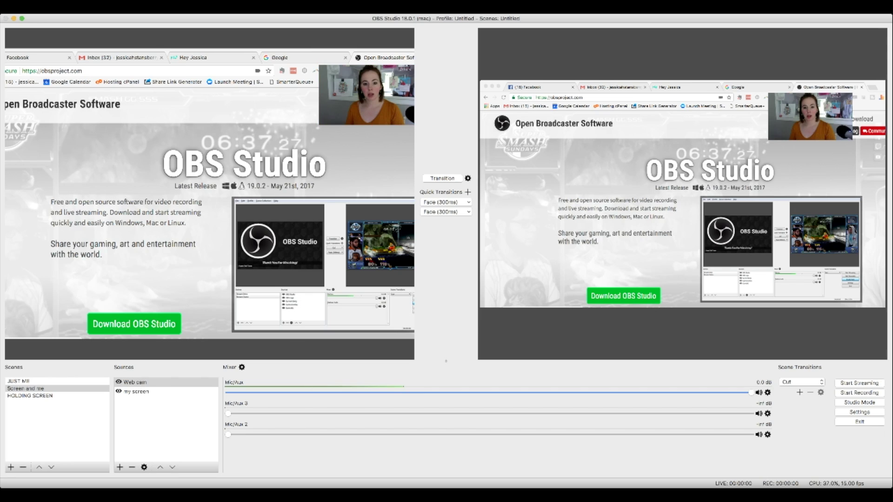
{"action": "key", "text": "Return"}
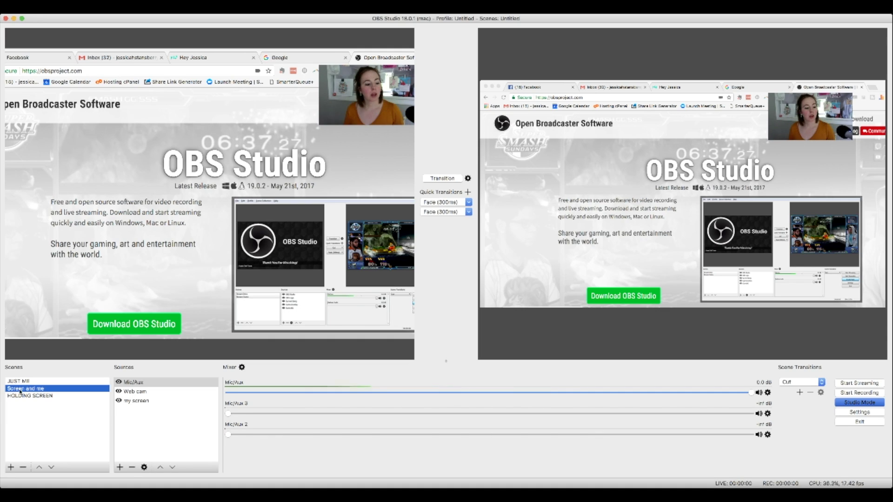
{"action": "left_click", "coordinate": [33, 396]}
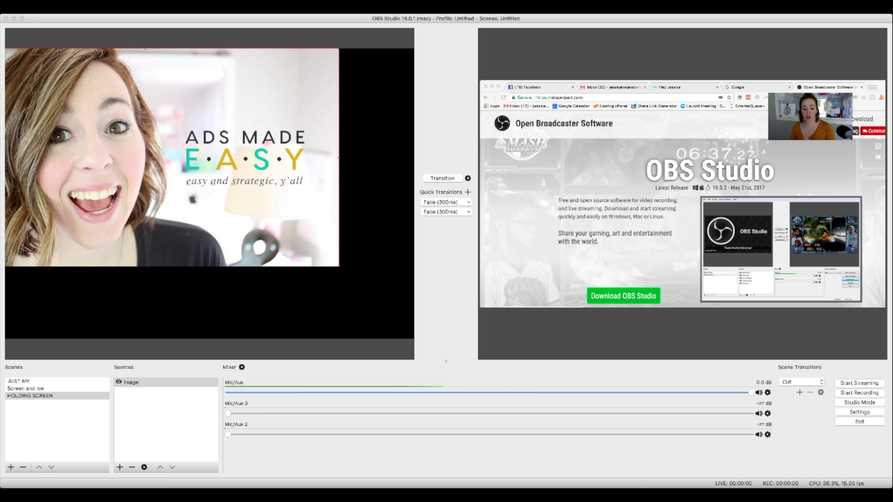
Step: Stretch the ADS MADE EASY image across the full canvas width and send it to program
{"action": "left_click", "coordinate": [347, 255]}
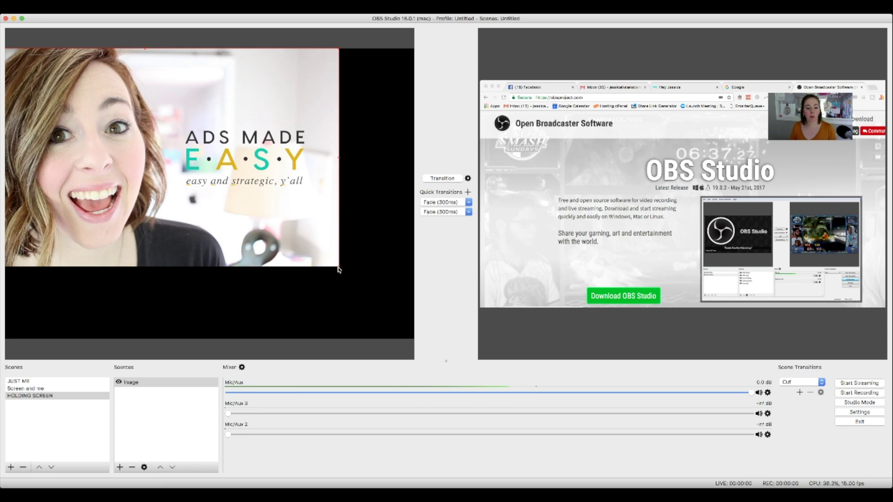
{"action": "left_click_drag", "start_coordinate": [339, 267], "coordinate": [415, 341]}
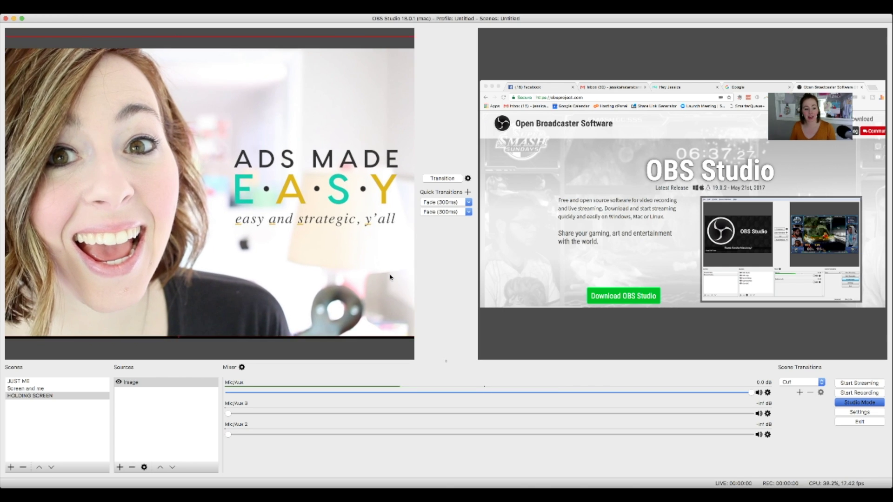
{"action": "left_click", "coordinate": [443, 179]}
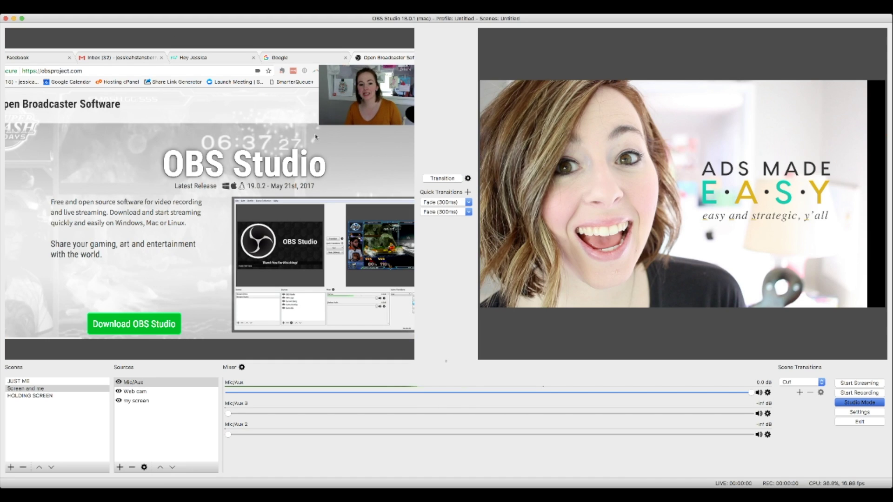
Step: Shift the HOLDING SCREEN image slightly right and push the adjusted scene live
{"action": "left_click", "coordinate": [30, 396]}
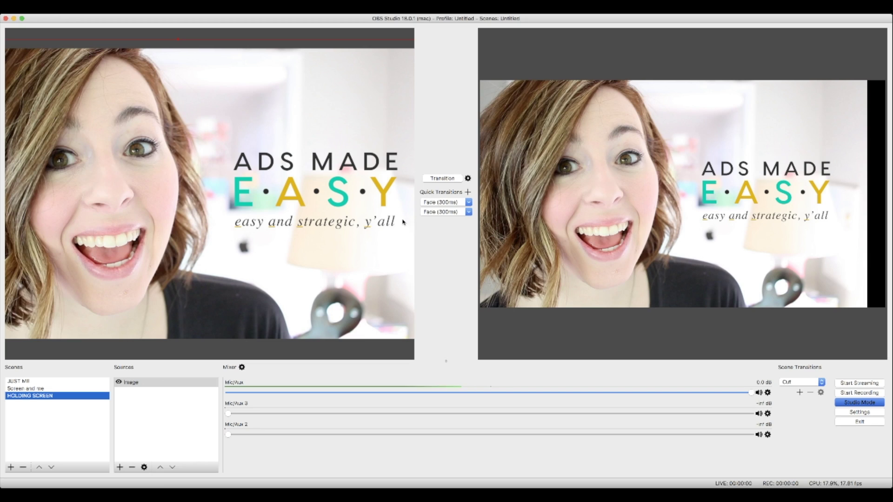
{"action": "left_click_drag", "start_coordinate": [311, 219], "coordinate": [330, 218]}
{"action": "left_click", "coordinate": [434, 179]}
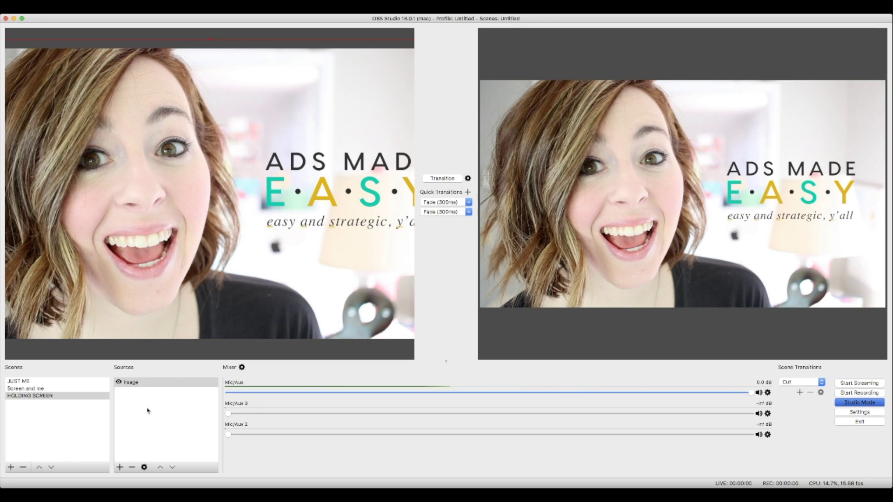
Step: Lower the Mic/Aux fader as a test, then restore it to 0.0 dB
{"action": "left_click_drag", "start_coordinate": [390, 396], "coordinate": [226, 397]}
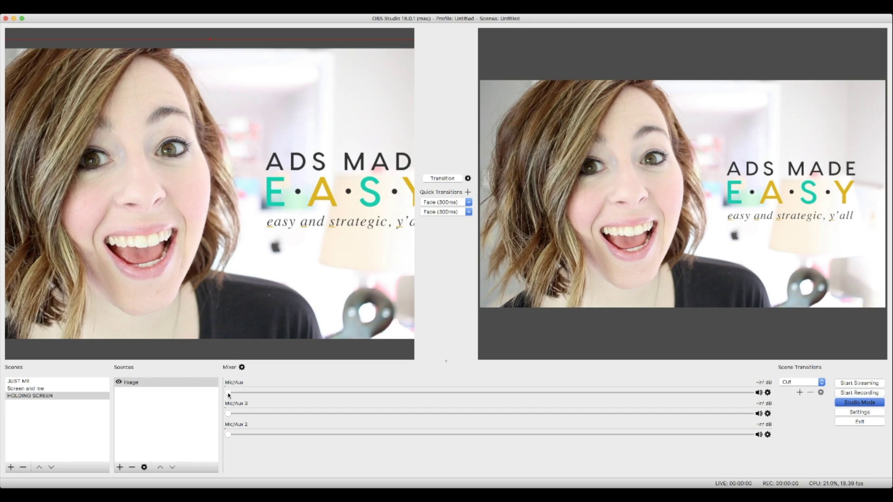
{"action": "left_click", "coordinate": [750, 393]}
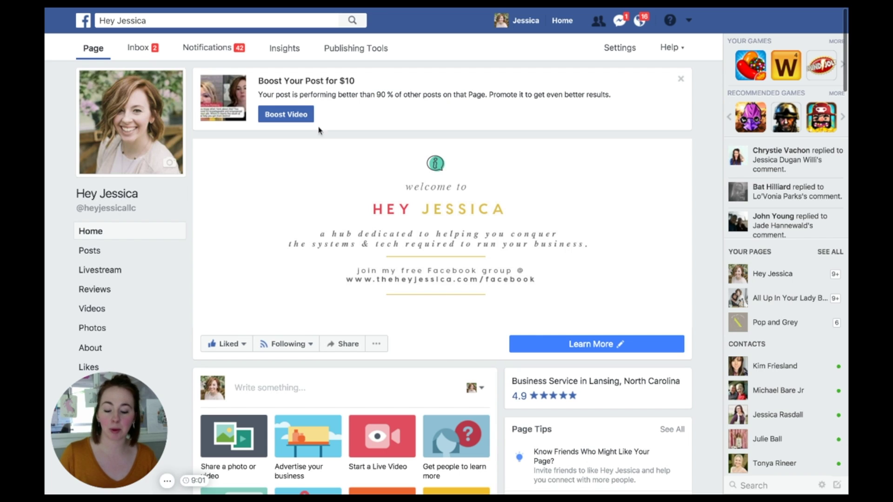
Step: Start a new live video from the page's Publishing Tools Video Library
{"action": "left_click", "coordinate": [363, 53]}
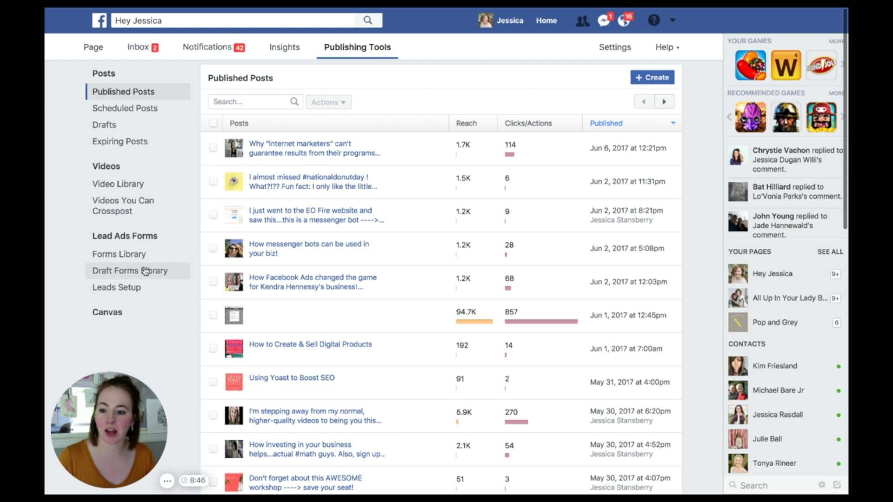
{"action": "left_click", "coordinate": [106, 168]}
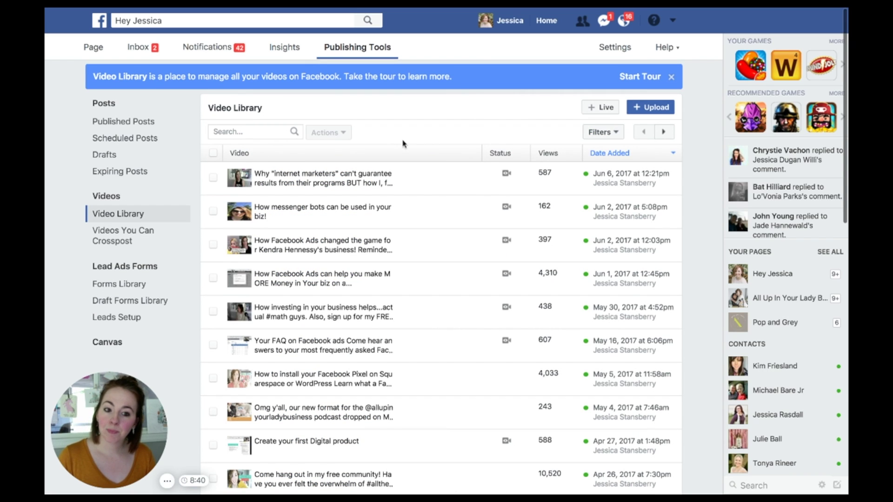
{"action": "left_click", "coordinate": [594, 109]}
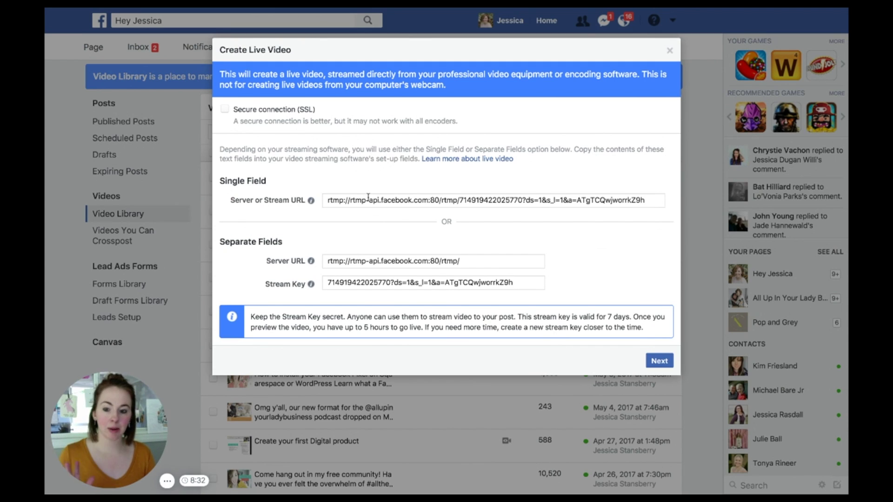
Step: Select the stream key and advance to the live video details, focusing the title field
{"action": "left_click", "coordinate": [386, 283]}
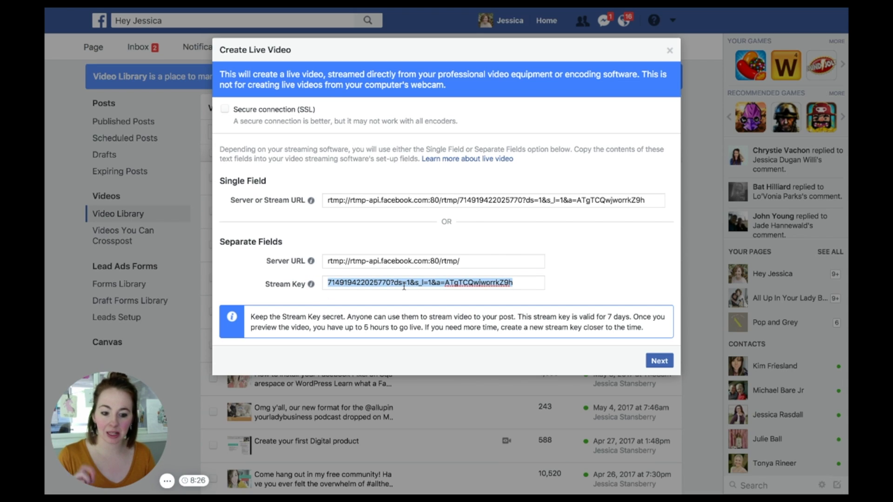
{"action": "left_click", "coordinate": [660, 361]}
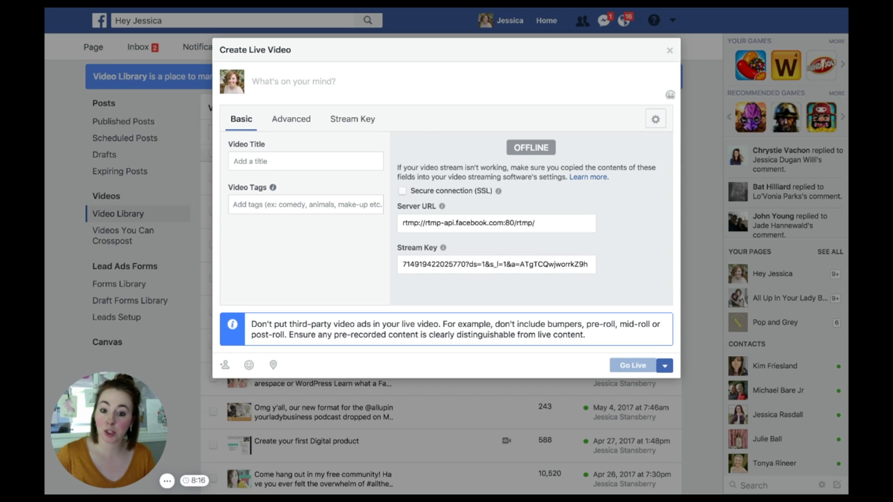
{"action": "left_click", "coordinate": [247, 159]}
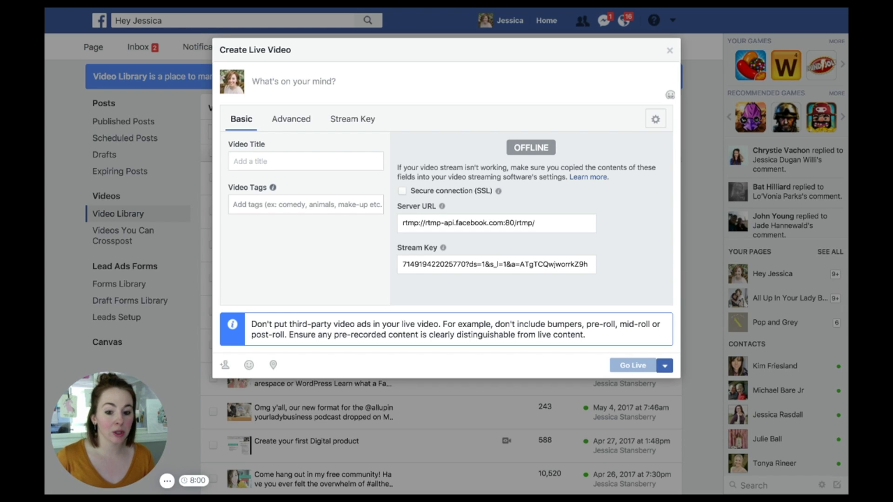
Step: Select the whole stream key in the live video details for copying
{"action": "left_click", "coordinate": [473, 261]}
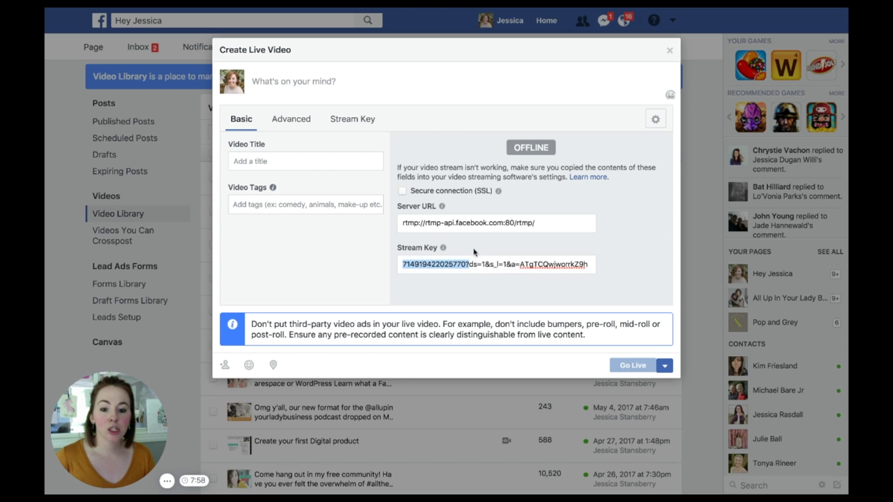
{"action": "left_click", "coordinate": [492, 263]}
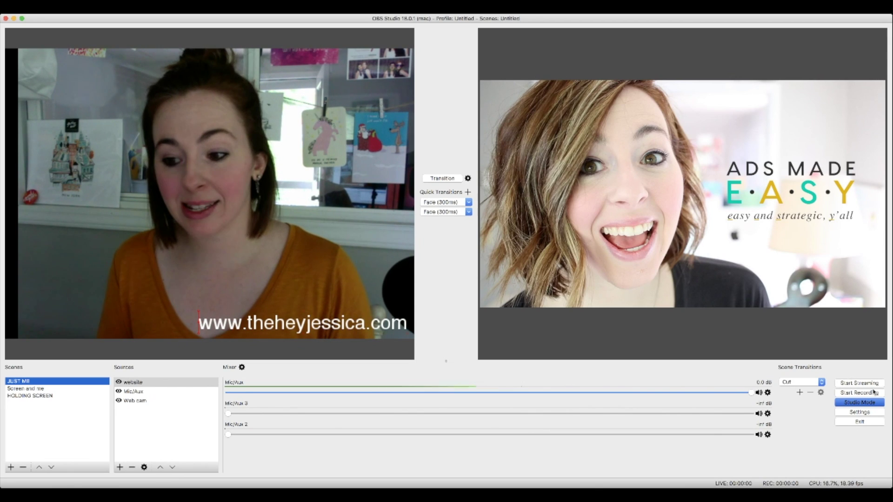
Step: Open OBS Studio's Settings from the controls panel
{"action": "left_click", "coordinate": [860, 413]}
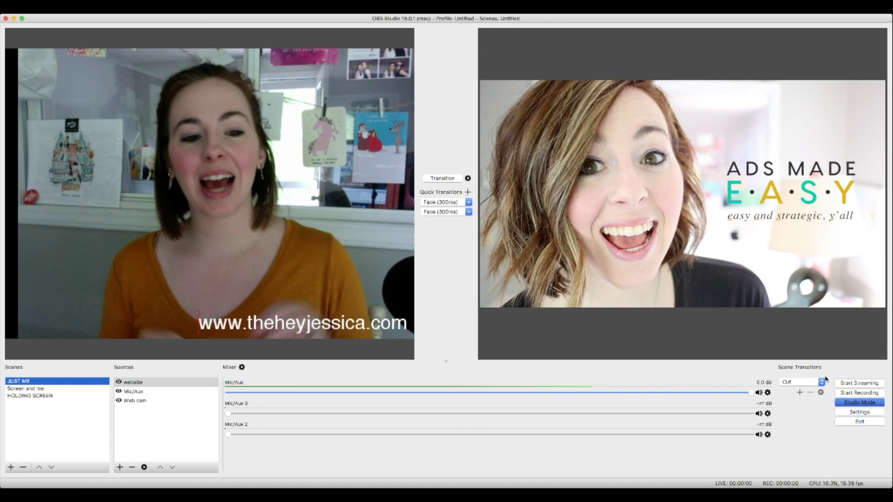
Step: Switch focus away from the OBS Studio window with Super+Tab
{"action": "key", "text": "super+Tab"}
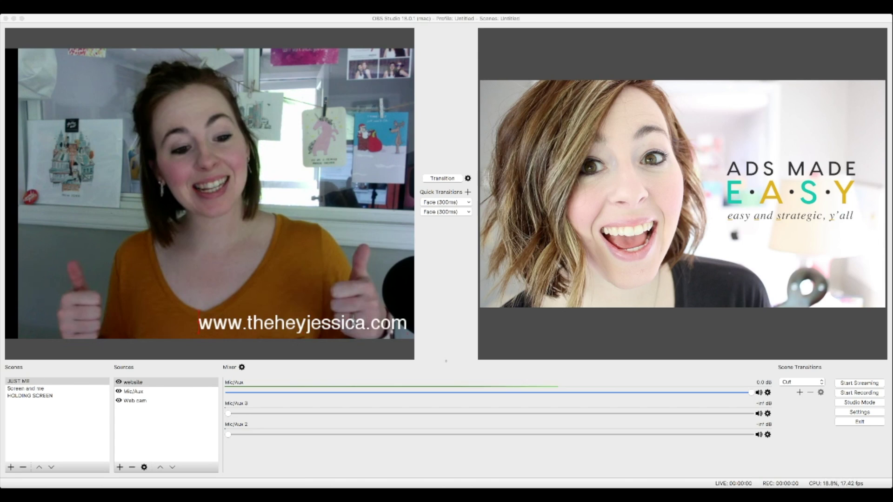